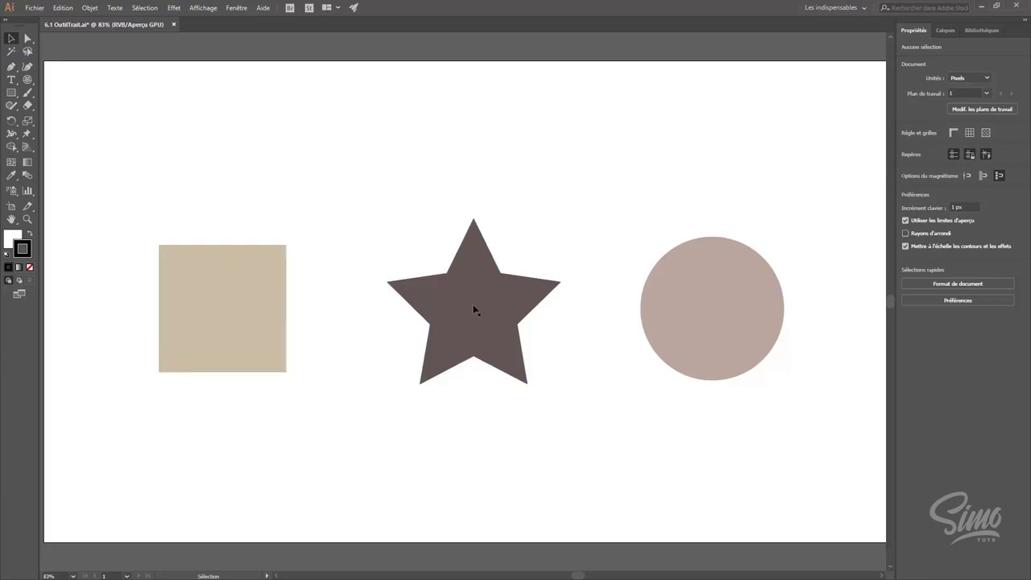
- Select the star and look up the command that shows or hides the bounding box
{"action": "left_click", "coordinate": [470, 294]}
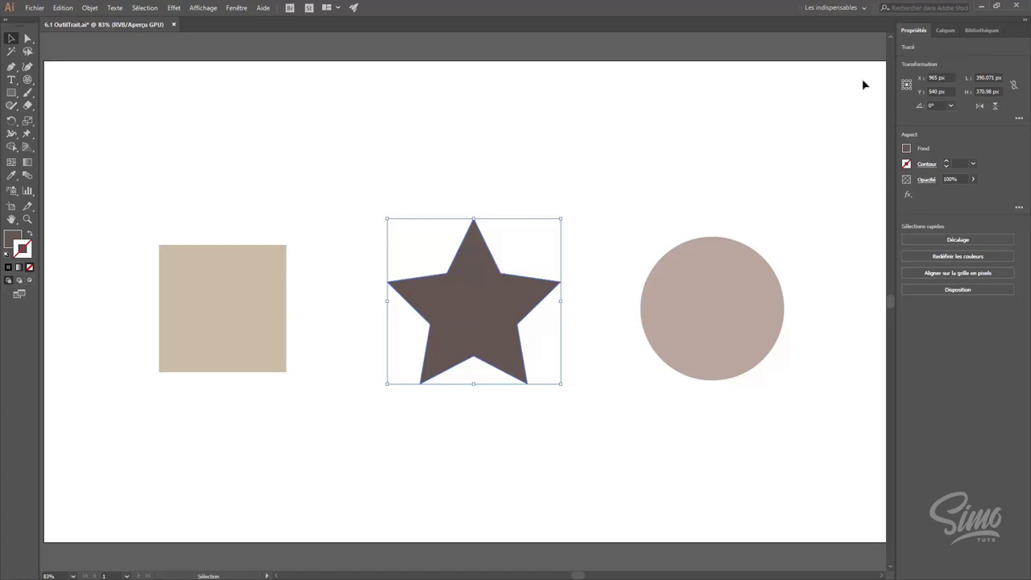
{"action": "left_click", "coordinate": [208, 7]}
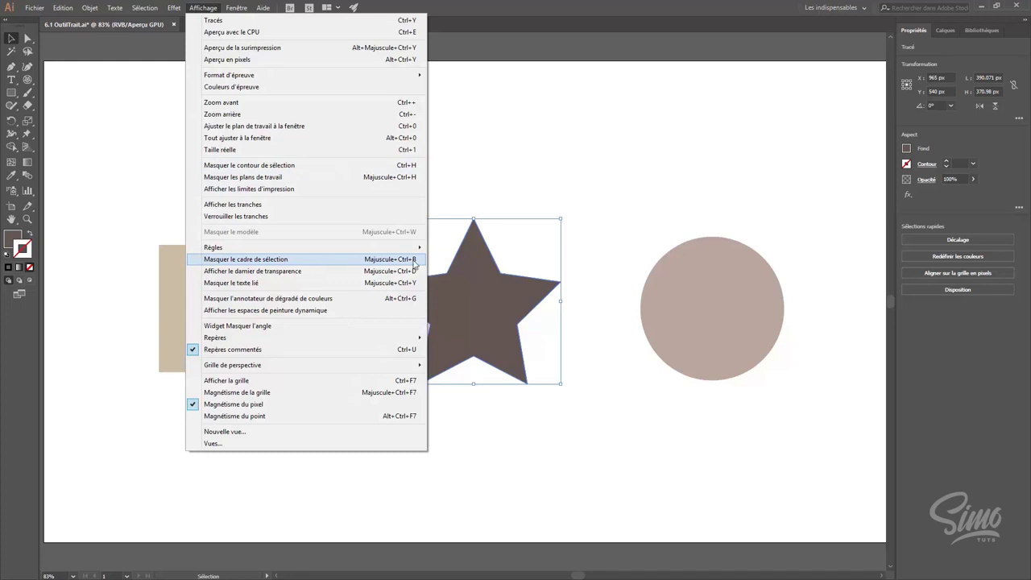
{"action": "left_click", "coordinate": [470, 165]}
- Select the star and the square together and move both slightly left and down
{"action": "left_click", "coordinate": [475, 271]}
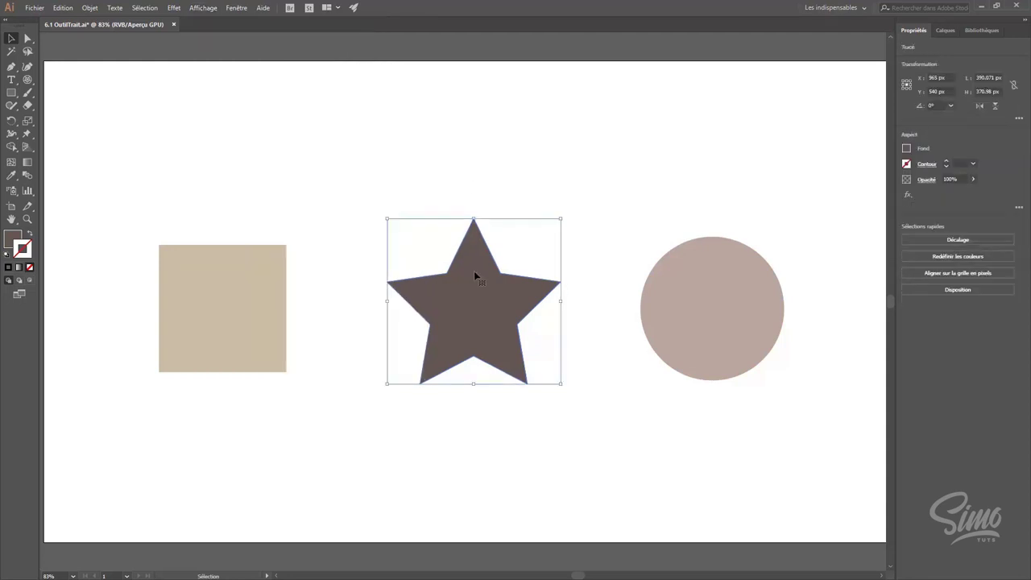
{"action": "left_click", "coordinate": [222, 267], "text": "shift"}
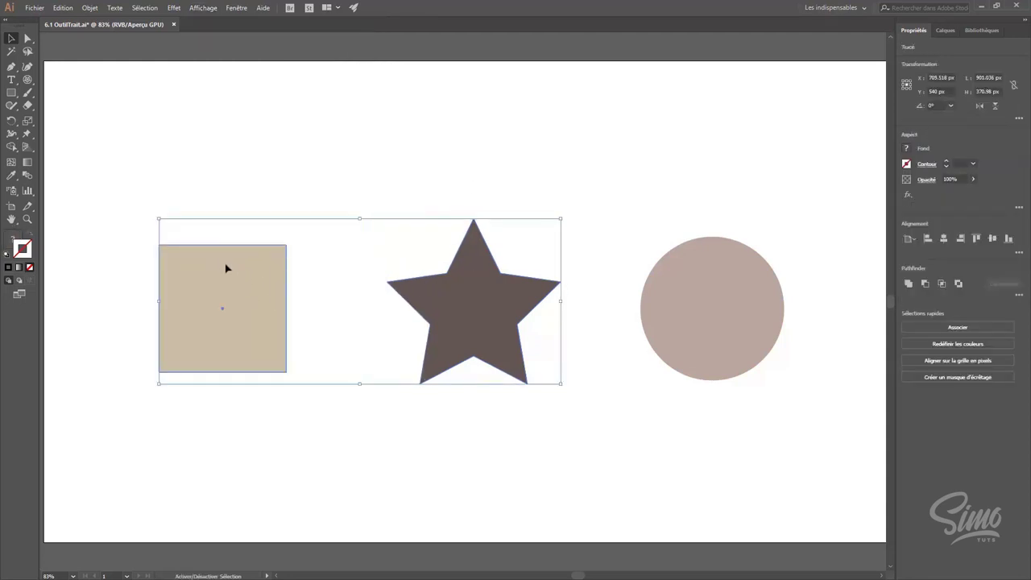
{"action": "mouse_move", "coordinate": [478, 301]}
{"action": "left_mouse_down"}
{"action": "mouse_move", "coordinate": [452, 271]}
{"action": "mouse_move", "coordinate": [465, 305]}
{"action": "left_mouse_up"}
- Add the circle to the selection, and remove the square and the circle so only the star stays selected
{"action": "left_click", "coordinate": [659, 305], "text": "shift"}
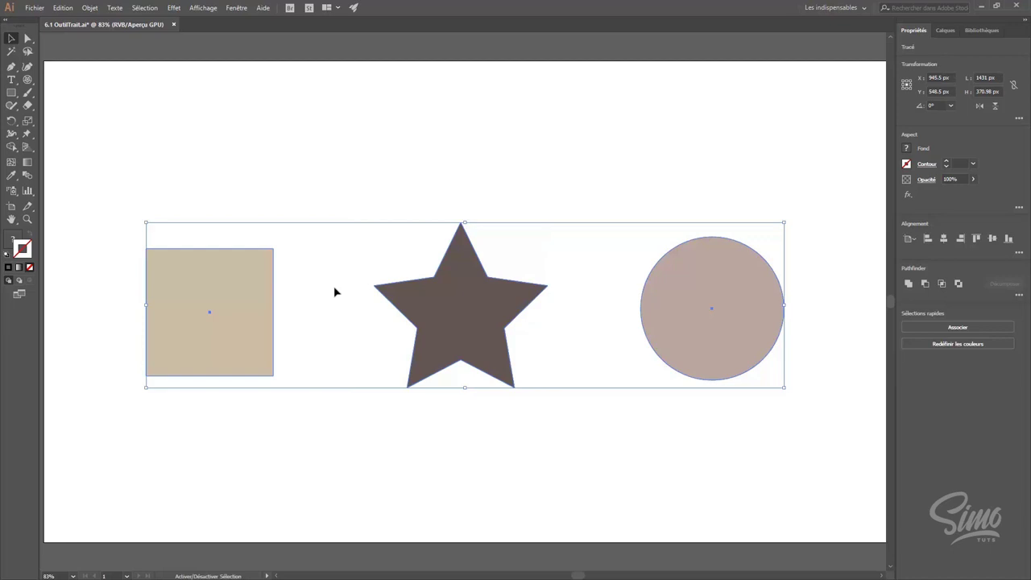
{"action": "left_click", "coordinate": [261, 284], "text": "shift"}
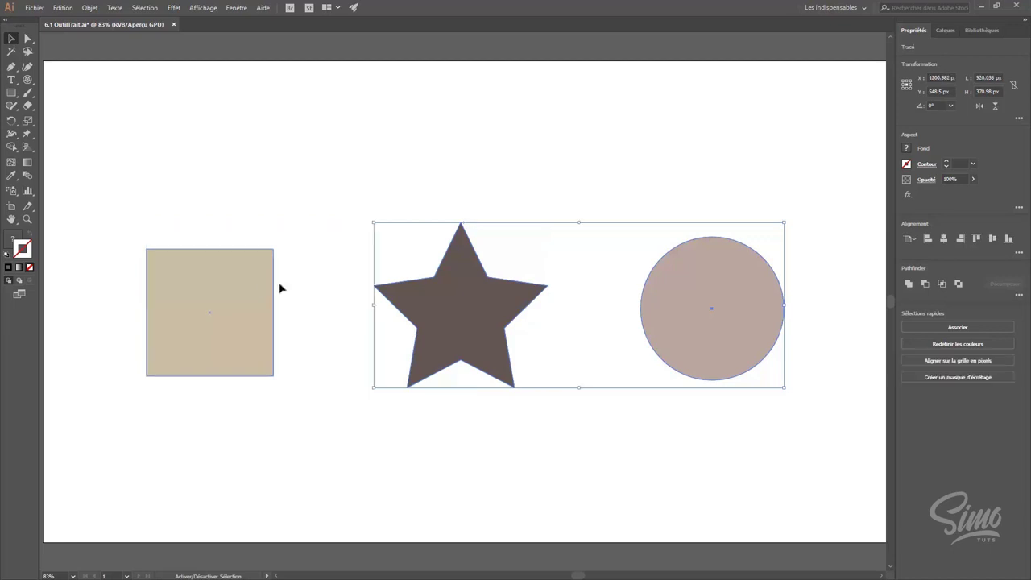
{"action": "left_click", "coordinate": [666, 302], "text": "shift"}
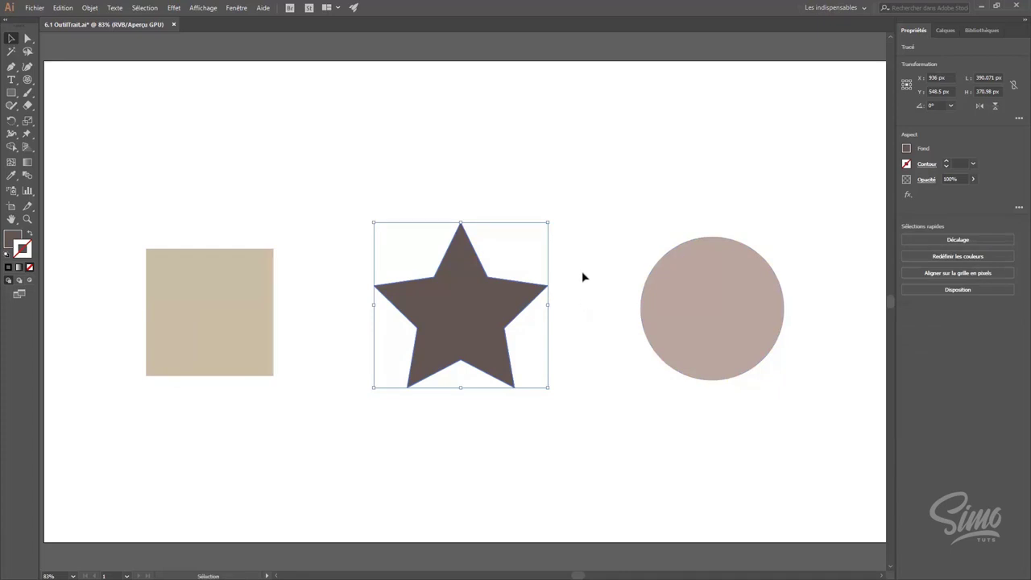
- Marquee-select the star and the circle, move them up and left to about X 1153 px, Y 514.5 px, and deselect
{"action": "left_click", "coordinate": [582, 275]}
{"action": "left_click_drag", "start_coordinate": [757, 173], "coordinate": [413, 307]}
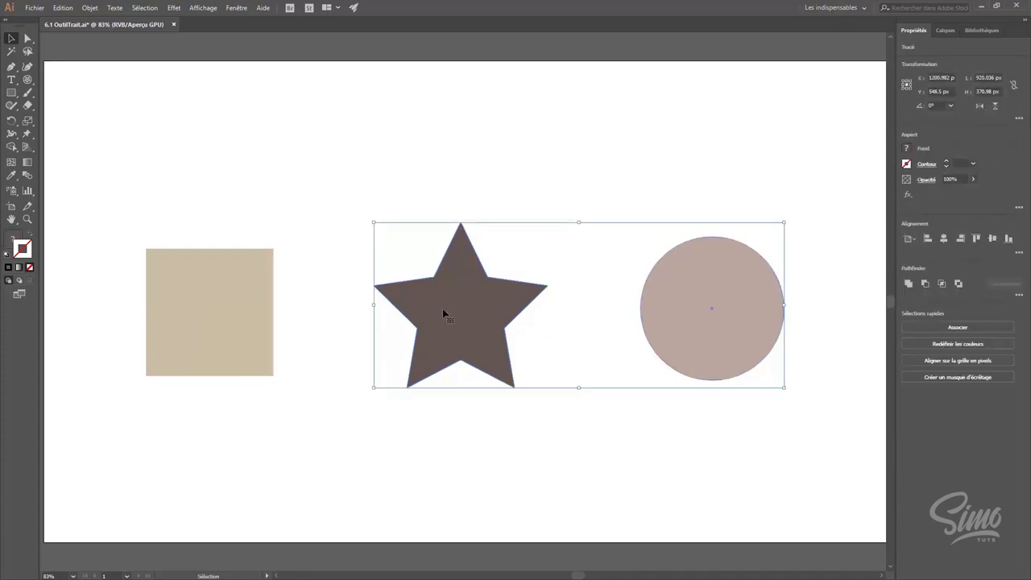
{"action": "left_click_drag", "start_coordinate": [443, 314], "coordinate": [438, 294]}
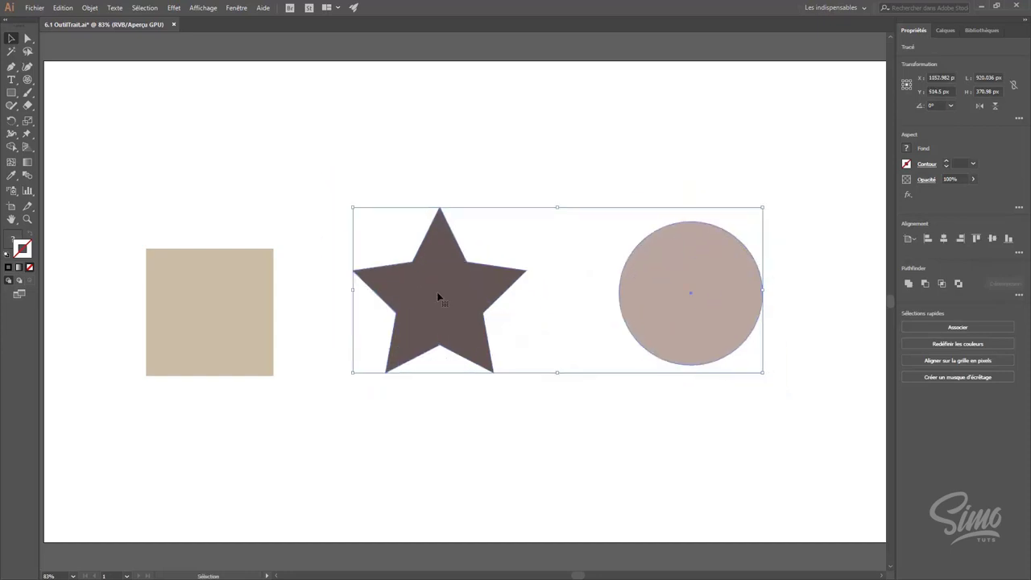
{"action": "left_click", "coordinate": [296, 212]}
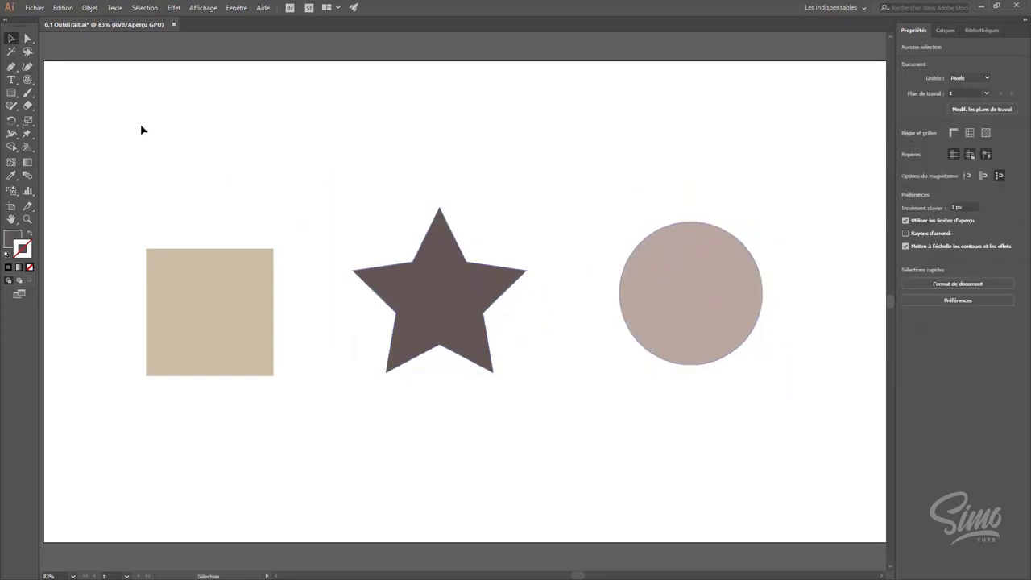
- With the Direct Selection tool, inspect the star's top anchor point in outline view and return to the colour preview
{"action": "left_click", "coordinate": [28, 39]}
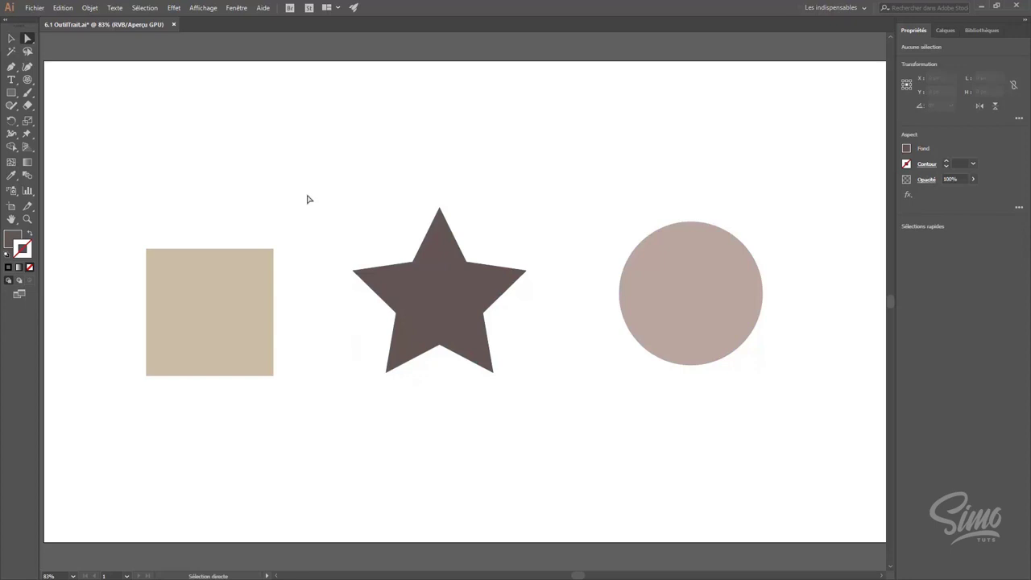
{"action": "left_click", "coordinate": [206, 8]}
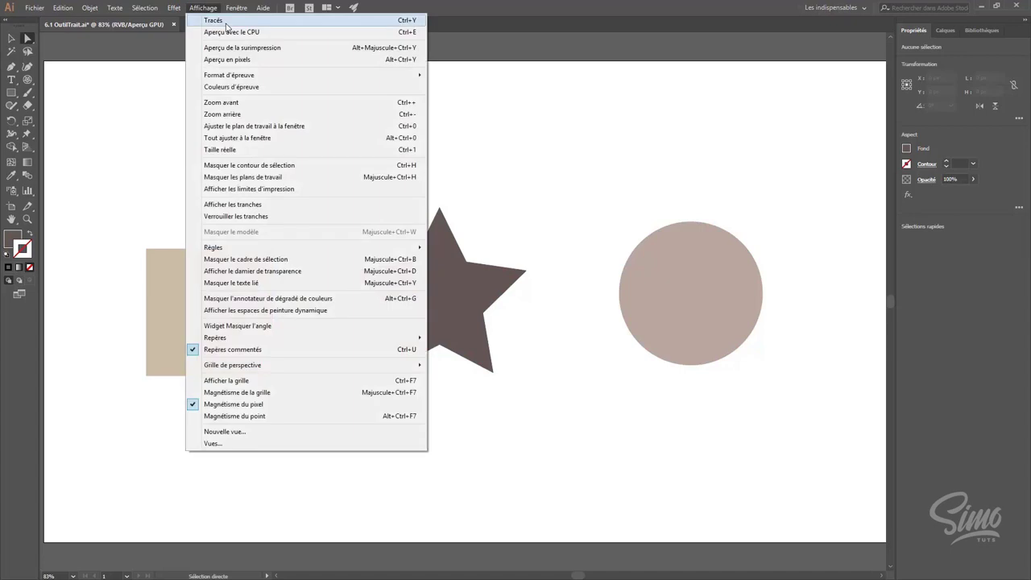
{"action": "left_click", "coordinate": [226, 23]}
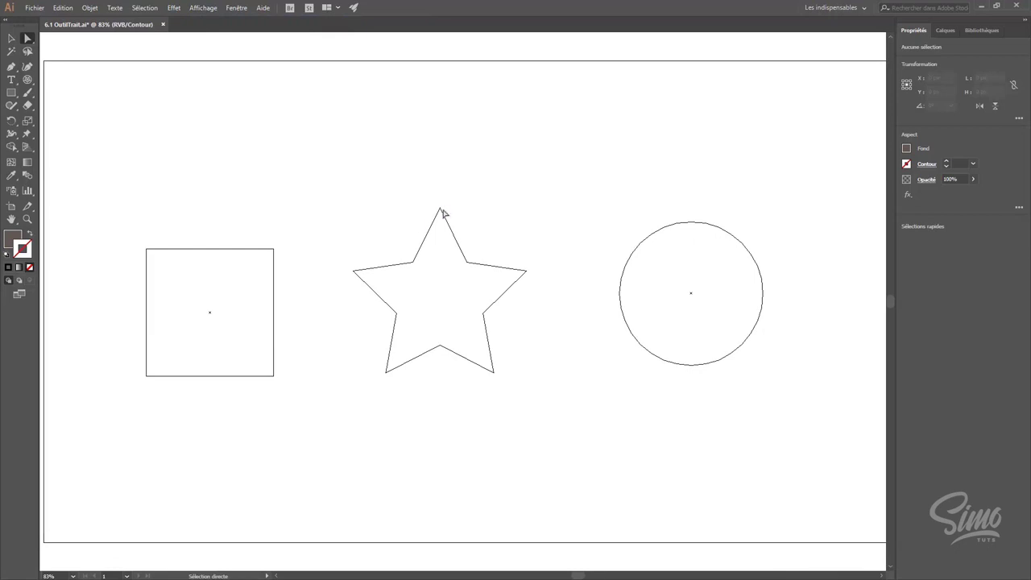
{"action": "left_click", "coordinate": [440, 208]}
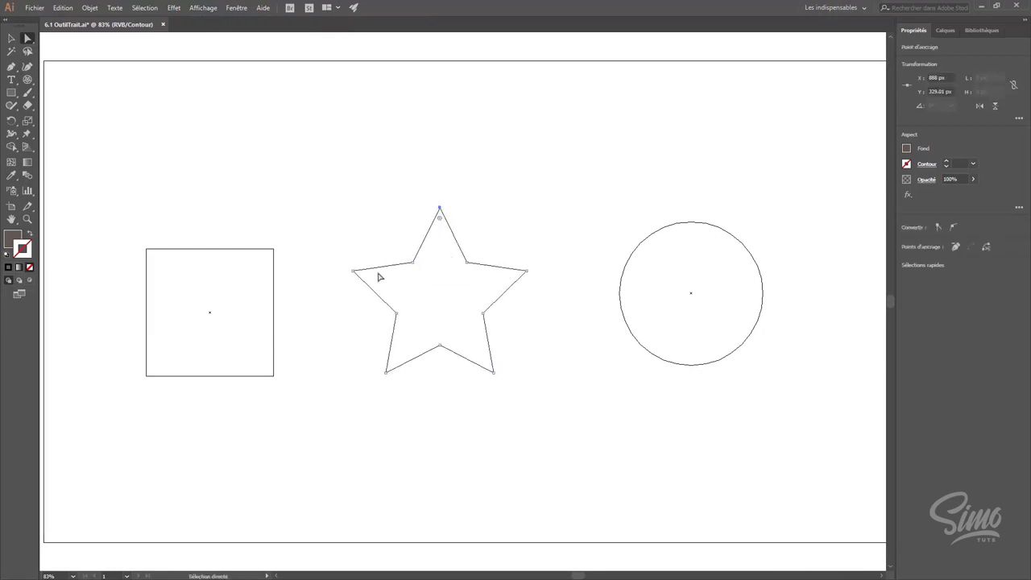
{"action": "key", "text": "ctrl+y"}
{"action": "left_click", "coordinate": [370, 198]}
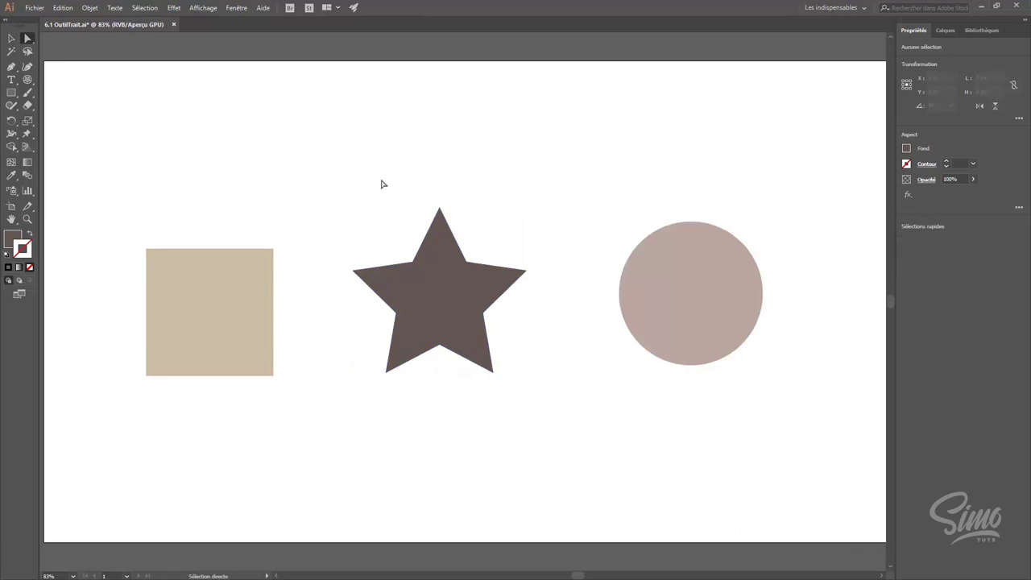
- Raise the star's top anchor to Y 325 px, and move it with the two adjacent right-hand anchors up and right
{"action": "left_click", "coordinate": [440, 210]}
{"action": "mouse_move", "coordinate": [440, 210]}
{"action": "left_mouse_down"}
{"action": "mouse_move", "coordinate": [484, 179]}
{"action": "mouse_move", "coordinate": [477, 170]}
{"action": "mouse_move", "coordinate": [433, 166]}
{"action": "mouse_move", "coordinate": [454, 187]}
{"action": "mouse_move", "coordinate": [435, 207]}
{"action": "mouse_move", "coordinate": [443, 214]}
{"action": "left_mouse_up"}
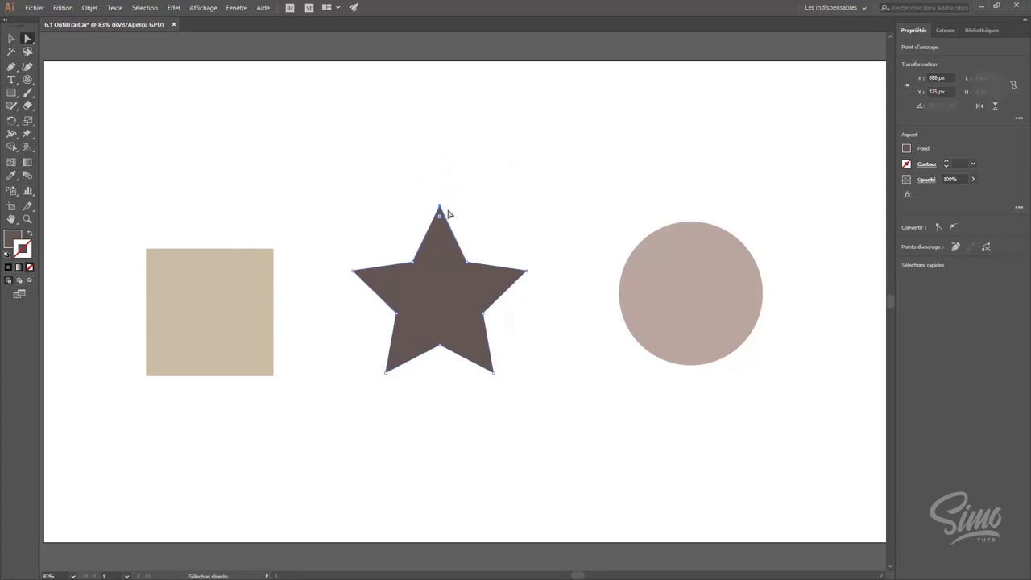
{"action": "left_click", "coordinate": [472, 260]}
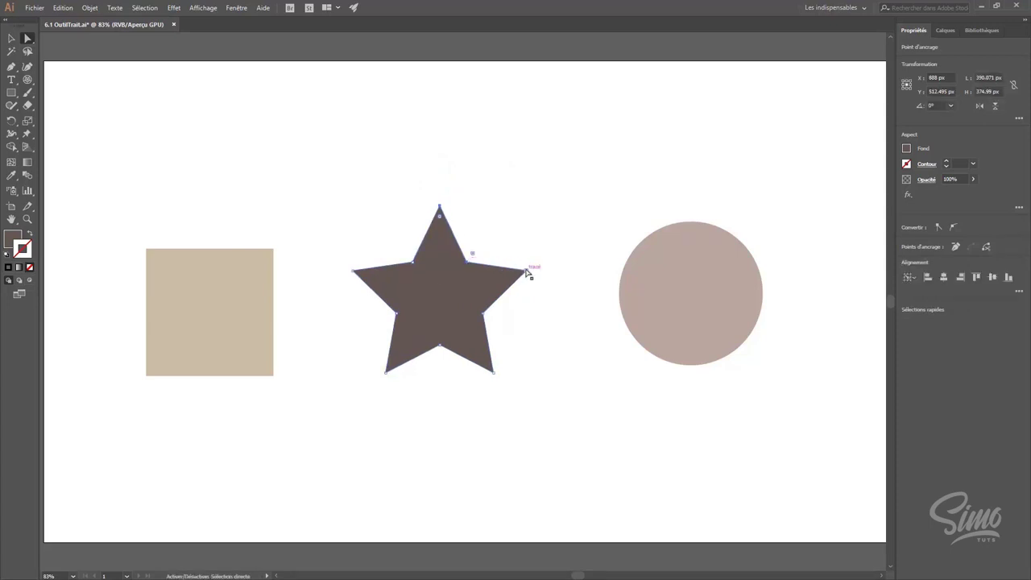
{"action": "left_click_drag", "start_coordinate": [468, 259], "coordinate": [484, 222]}
{"action": "left_click", "coordinate": [411, 211]}
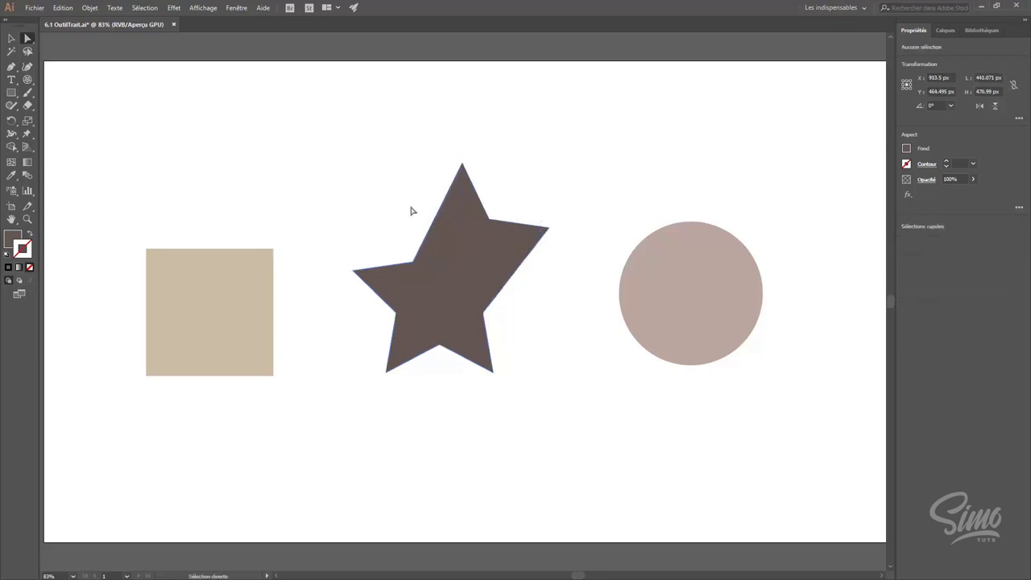
- Move the star's upper-left edge slightly left and up with direct selection, and deselect
{"action": "left_click", "coordinate": [436, 220]}
{"action": "mouse_move", "coordinate": [436, 220]}
{"action": "left_mouse_down"}
{"action": "mouse_move", "coordinate": [409, 205]}
{"action": "mouse_move", "coordinate": [425, 212]}
{"action": "mouse_move", "coordinate": [417, 215]}
{"action": "left_mouse_up"}
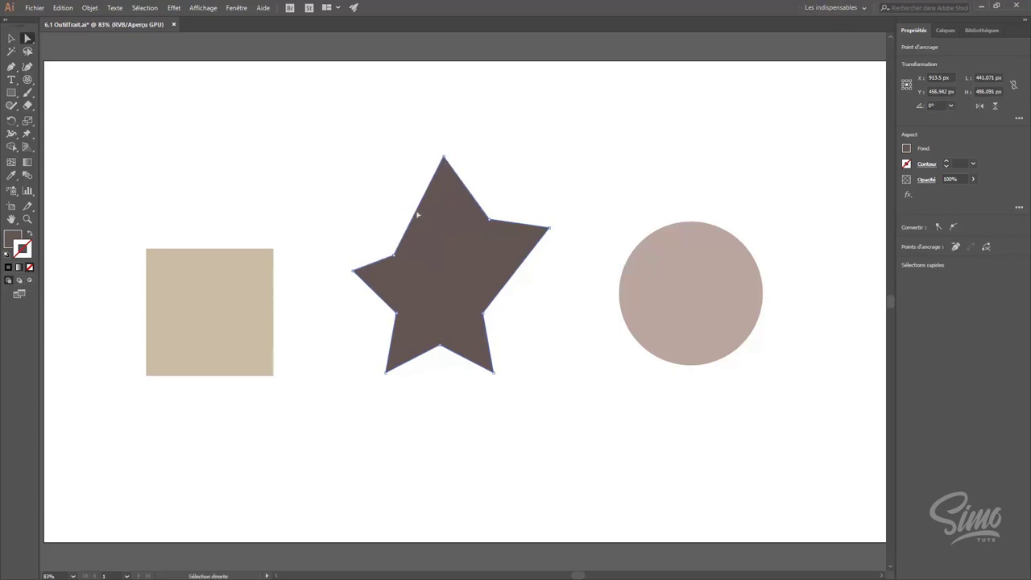
{"action": "left_click", "coordinate": [538, 184]}
- Marquee-select the upper anchor points of the star and the circle, move them slightly down and left, and deselect
{"action": "left_click_drag", "start_coordinate": [808, 126], "coordinate": [417, 254]}
{"action": "mouse_move", "coordinate": [548, 229]}
{"action": "left_mouse_down"}
{"action": "mouse_move", "coordinate": [547, 199]}
{"action": "mouse_move", "coordinate": [545, 238]}
{"action": "left_mouse_up"}
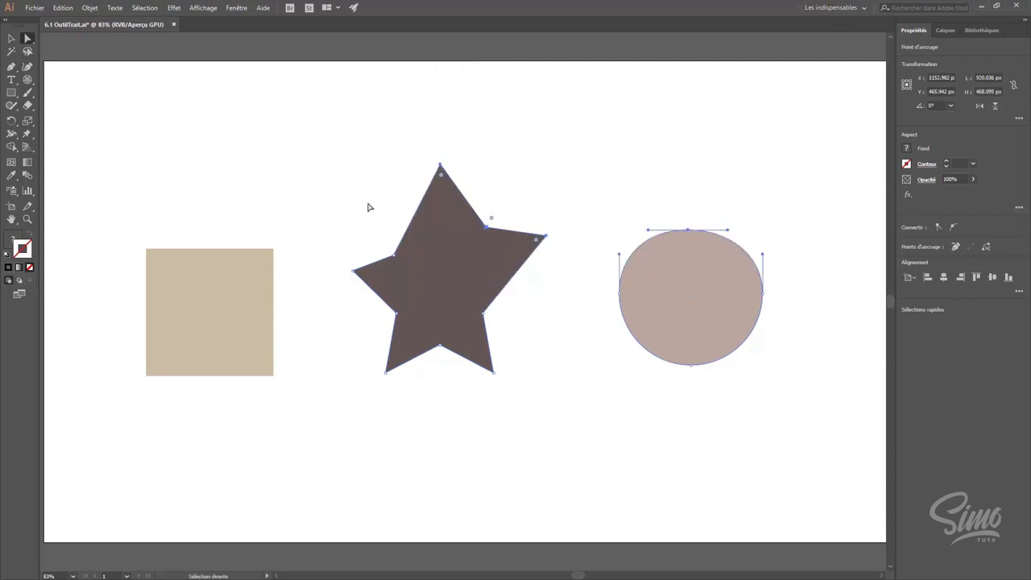
{"action": "left_click", "coordinate": [368, 207]}
- Switch to the Group Selection tool and group the square with the star
{"action": "left_click", "coordinate": [29, 38]}
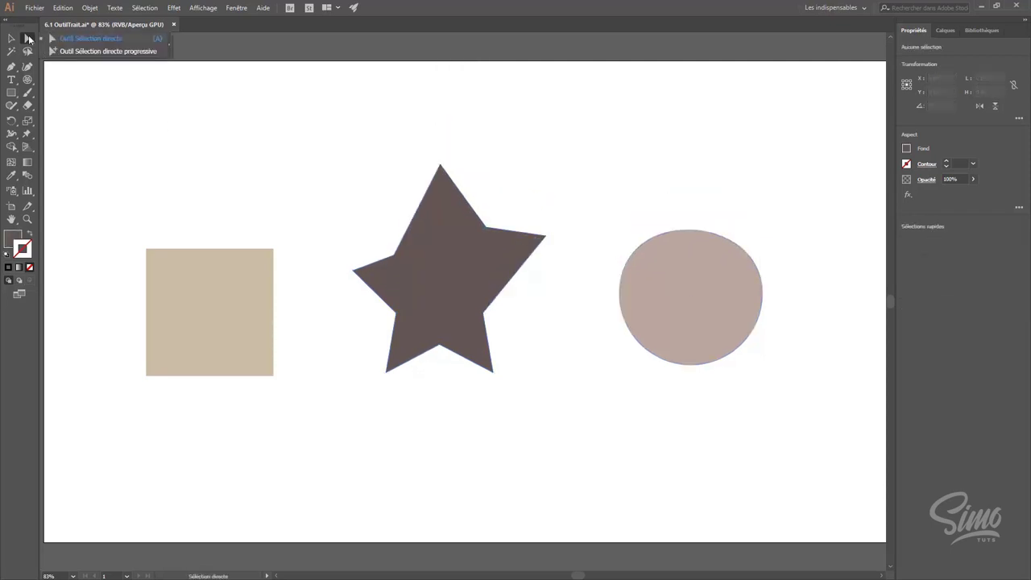
{"action": "left_click", "coordinate": [96, 55]}
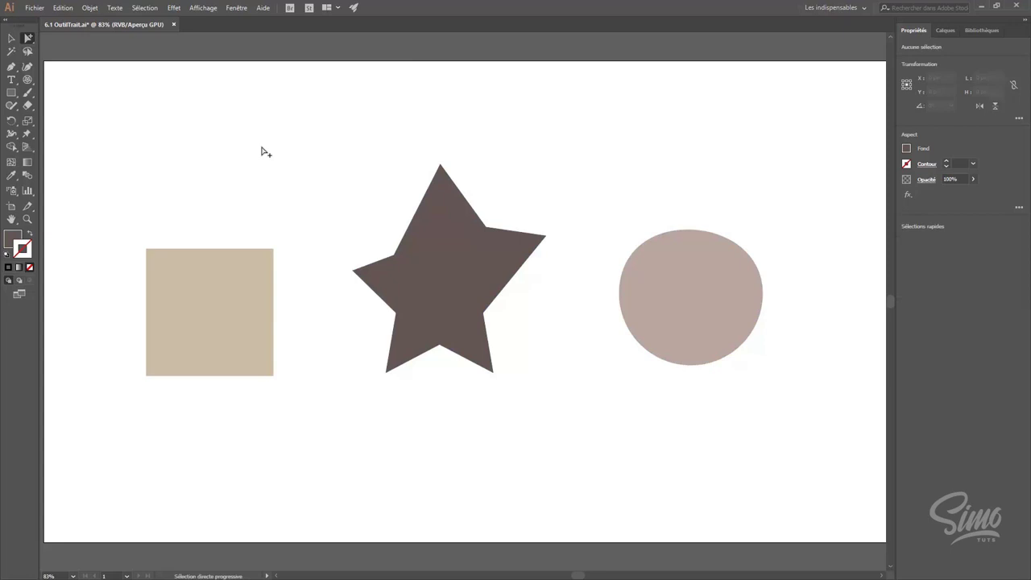
{"action": "key", "text": "v"}
{"action": "left_click_drag", "start_coordinate": [527, 158], "coordinate": [201, 378]}
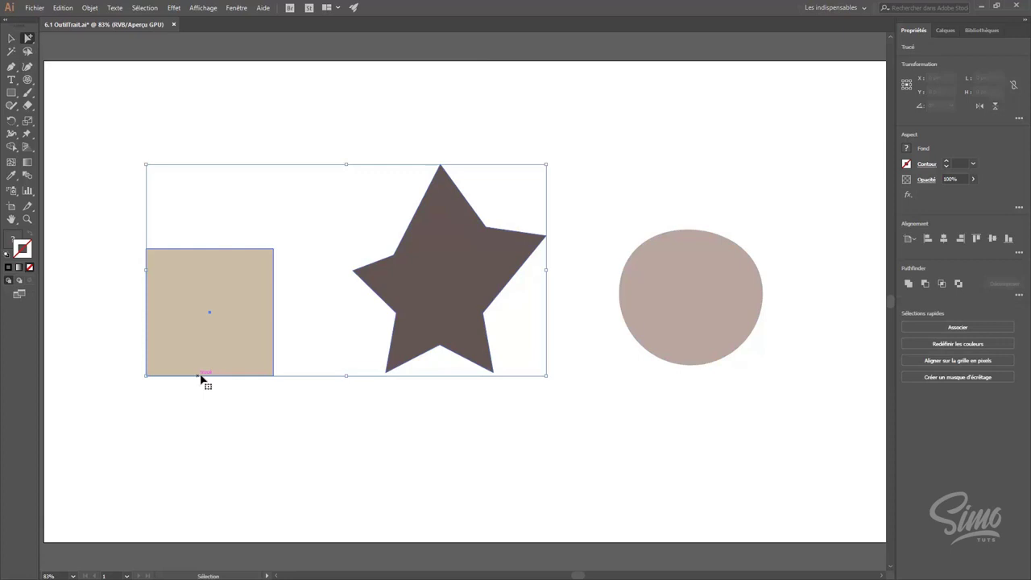
{"action": "key", "text": "a"}
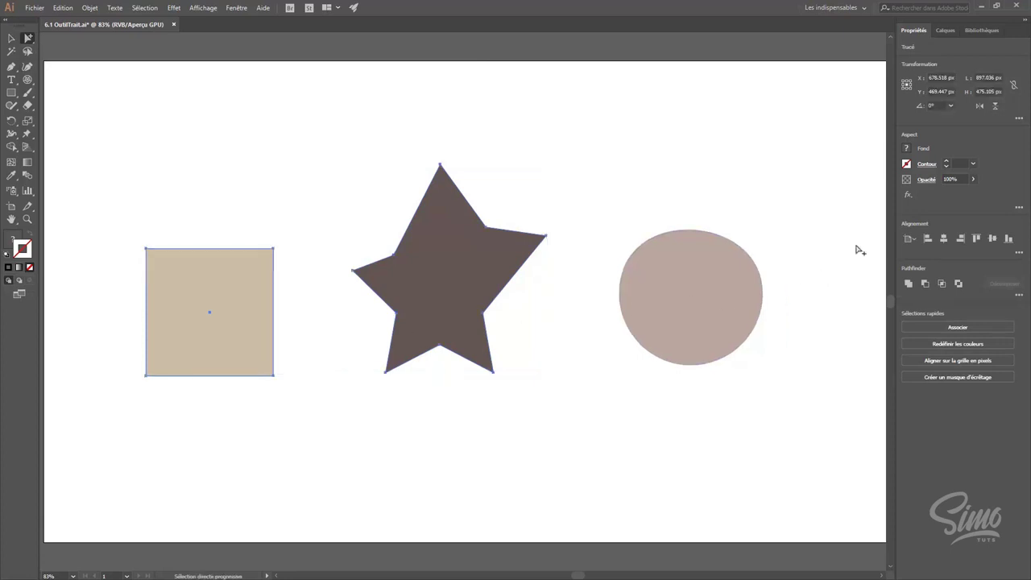
{"action": "left_click", "coordinate": [946, 327]}
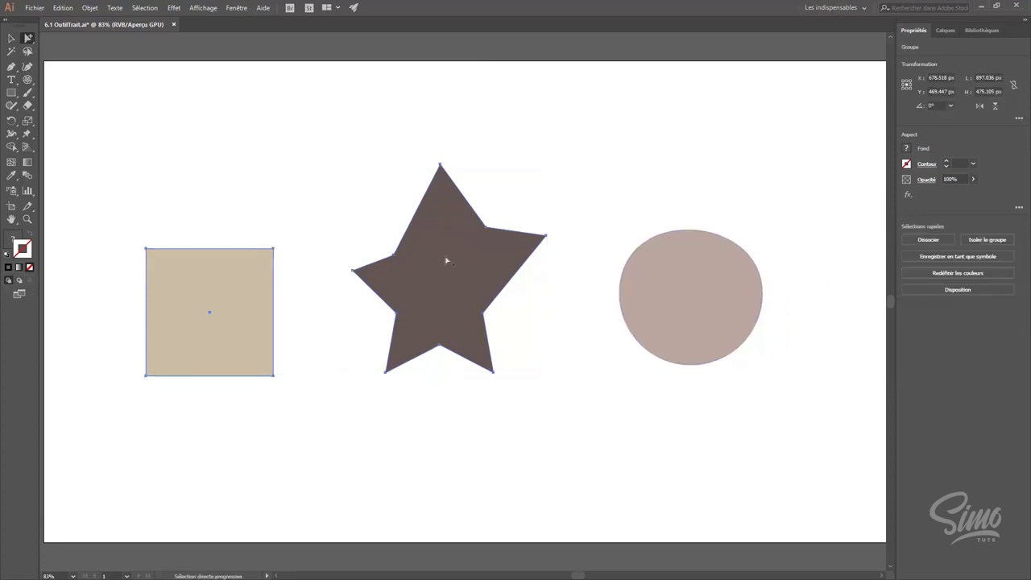
- Move the group to about X 657.5 px, Y 491.4 px, and shift only its square to X 429.5 px, Y 540.5 px
{"action": "left_click_drag", "start_coordinate": [416, 287], "coordinate": [418, 322]}
{"action": "key", "text": "a"}
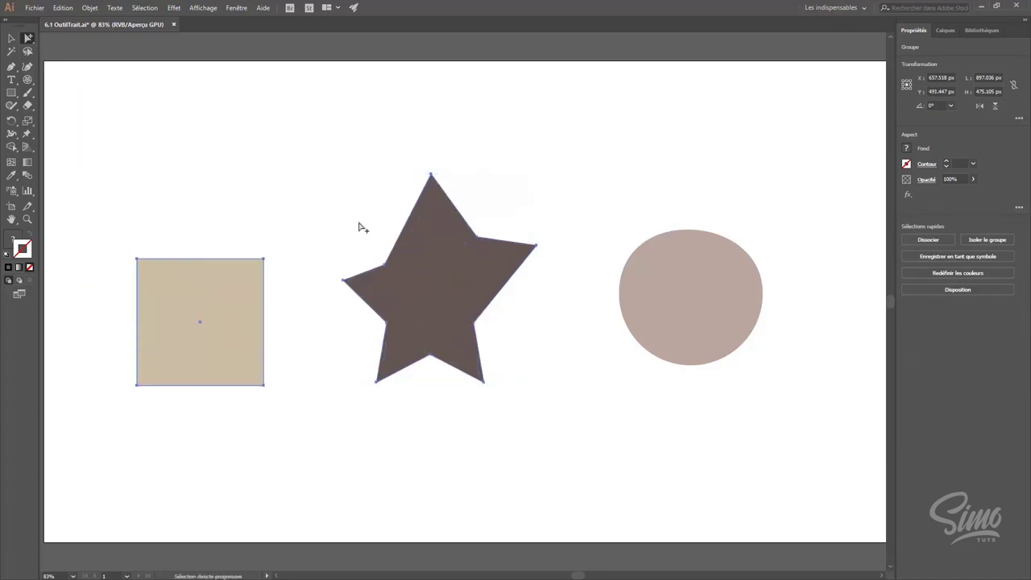
{"action": "left_click", "coordinate": [351, 215]}
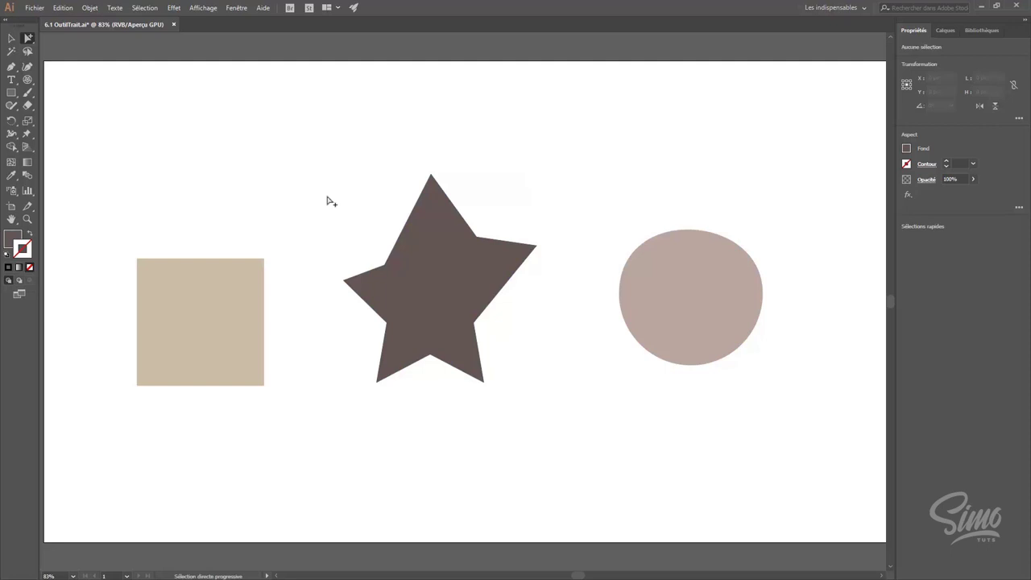
{"action": "left_click_drag", "start_coordinate": [235, 317], "coordinate": [268, 299]}
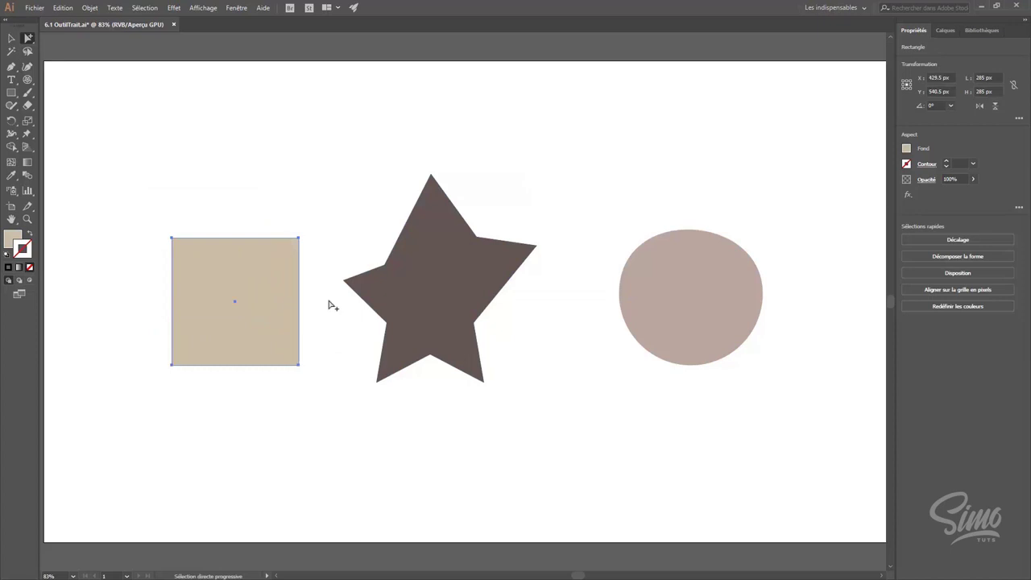